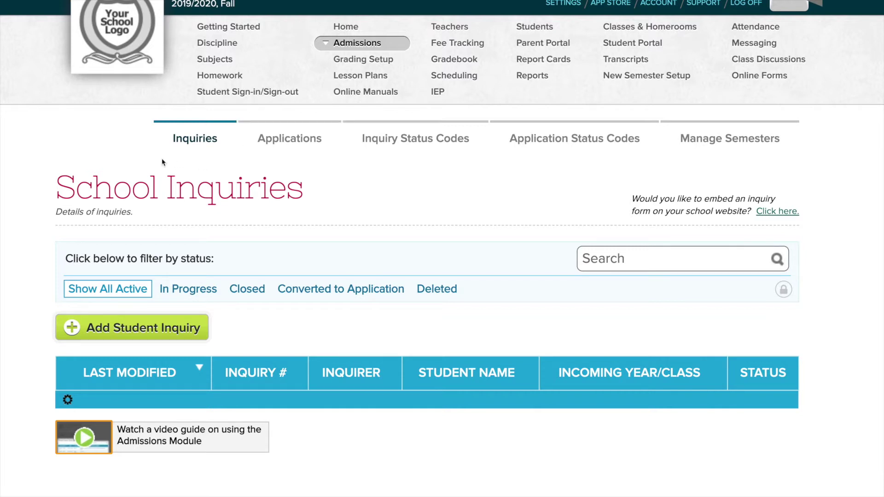
- Start a new student inquiry from the empty School Inquiries page
{"action": "scroll", "coordinate": [162, 162], "scroll_direction": "down", "scroll_amount": 2}
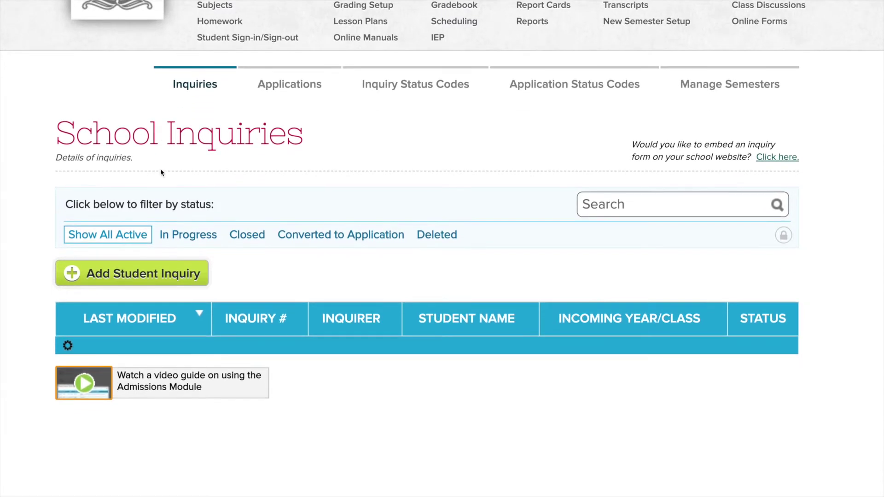
{"action": "left_click", "coordinate": [143, 276]}
- Enter the inquirer's name, set relation to Father, add the student's name, and save the inquiry
{"action": "left_click", "coordinate": [275, 157]}
{"action": "type", "text": "Azroy"}
{"action": "left_click", "coordinate": [266, 175]}
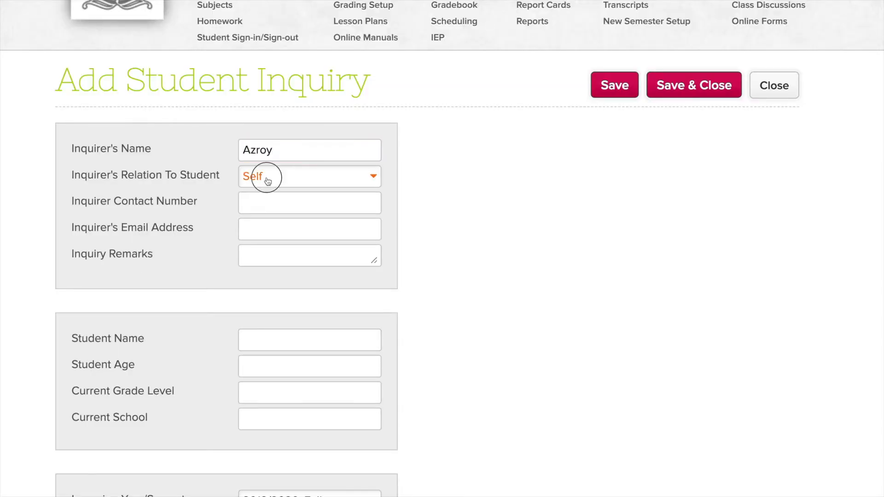
{"action": "left_click", "coordinate": [269, 245]}
{"action": "left_click", "coordinate": [261, 339]}
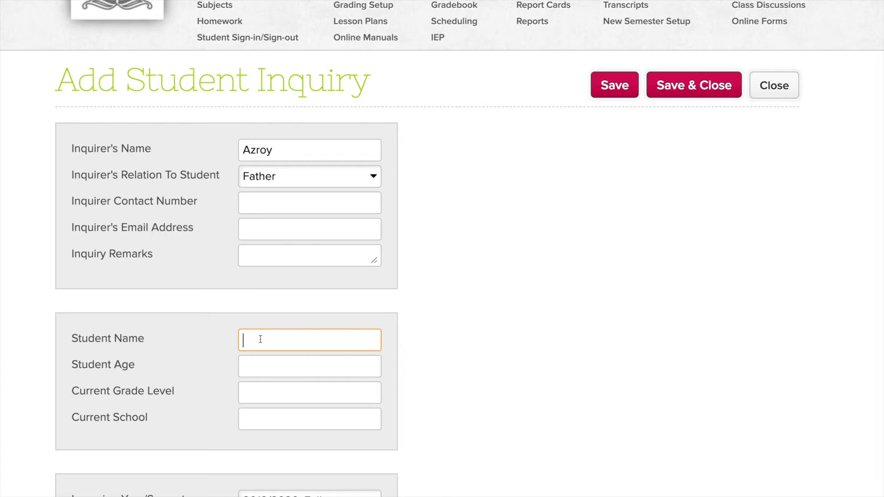
{"action": "type", "text": "John"}
{"action": "left_click", "coordinate": [615, 87]}
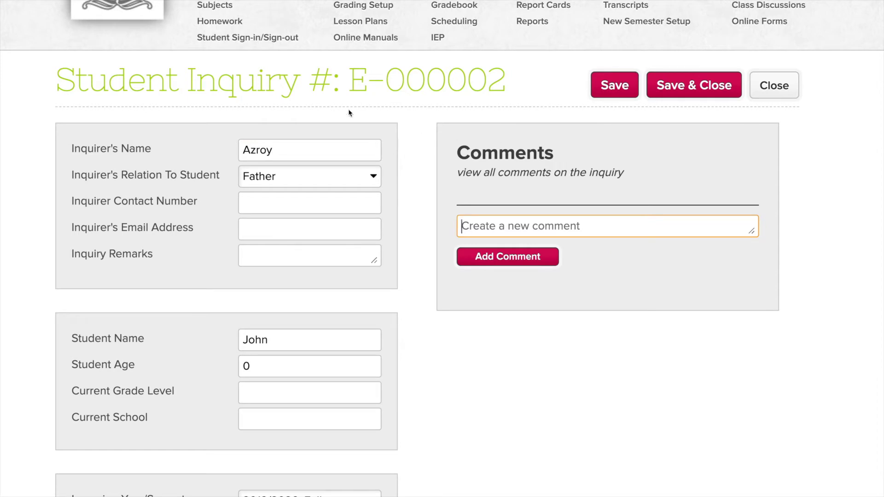
{"action": "scroll", "coordinate": [401, 150], "scroll_direction": "up", "scroll_amount": 2}
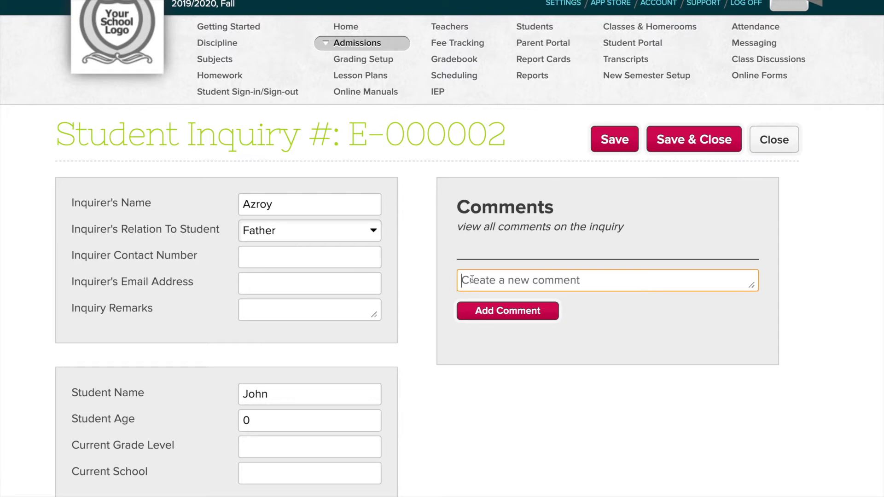
- Add a comment that the inquirer is interested in Financial Aid, then check the status options
{"action": "type", "text": "A"}
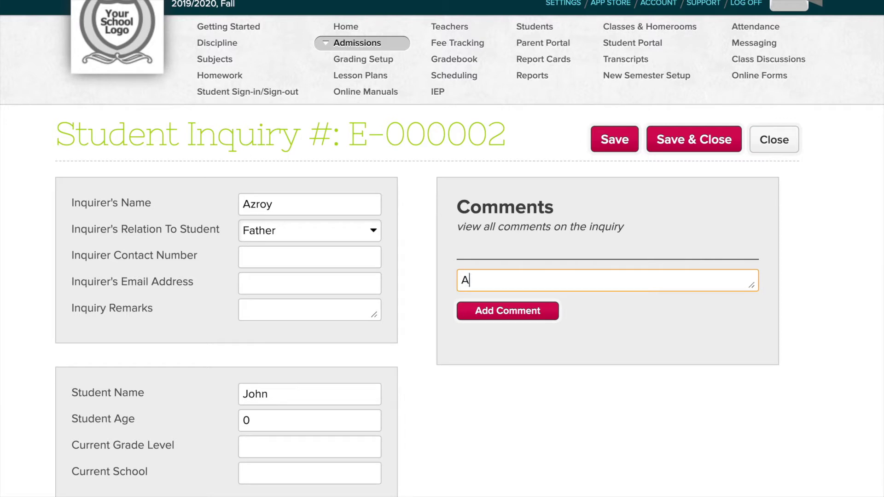
{"action": "type", "text": "zroy is interested"}
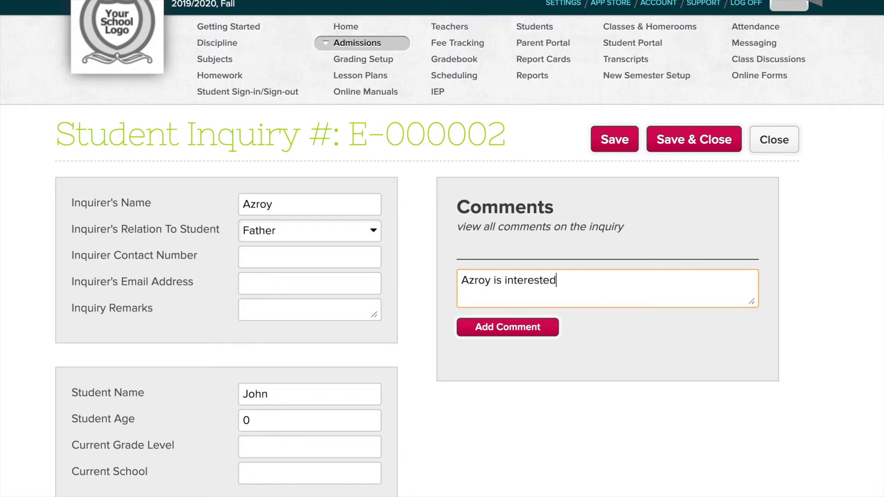
{"action": "type", "text": " in Financial Aid"}
{"action": "left_click", "coordinate": [476, 327]}
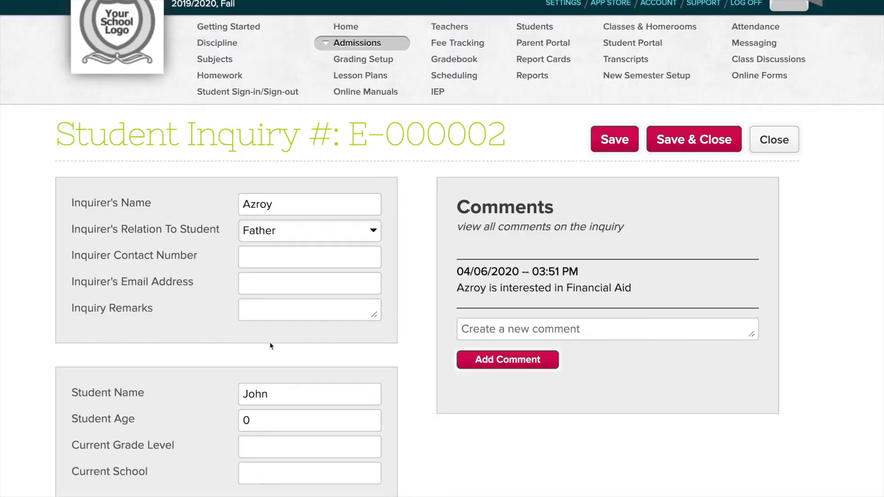
{"action": "scroll", "coordinate": [270, 346], "scroll_direction": "down", "scroll_amount": 9}
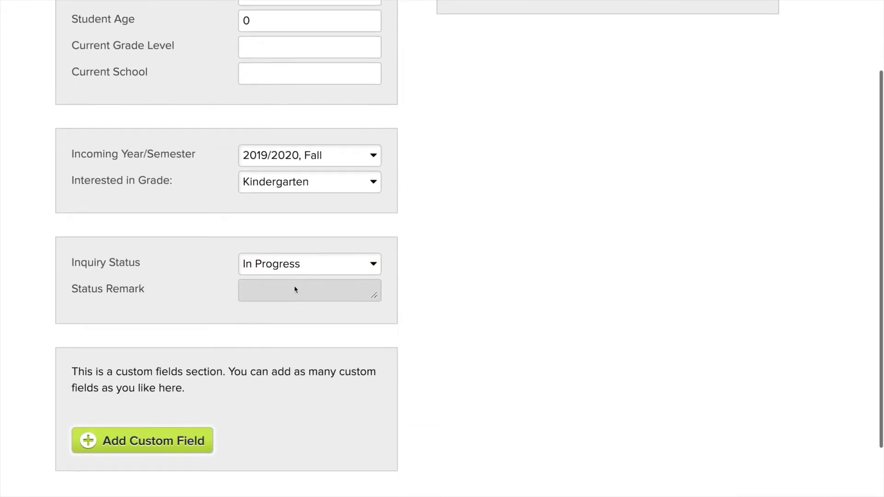
{"action": "left_click", "coordinate": [297, 263]}
{"action": "left_click", "coordinate": [193, 273]}
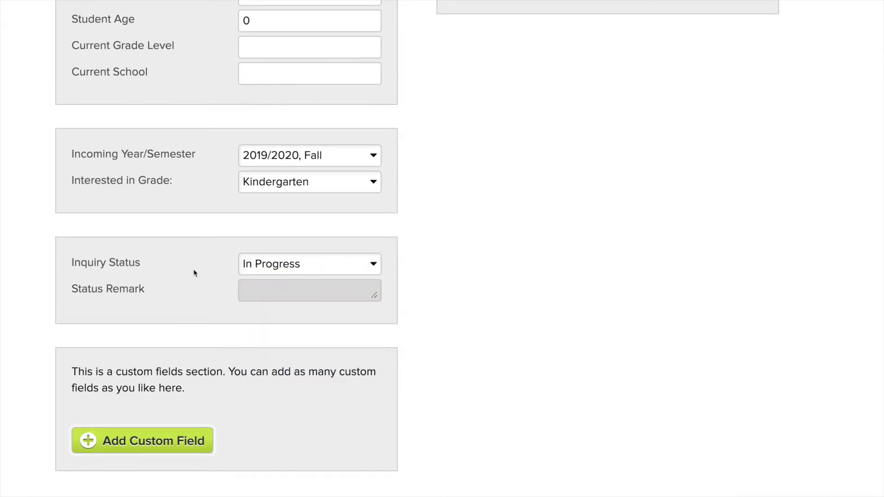
{"action": "scroll", "coordinate": [194, 273], "scroll_direction": "down", "scroll_amount": 2}
{"action": "left_click", "coordinate": [164, 345]}
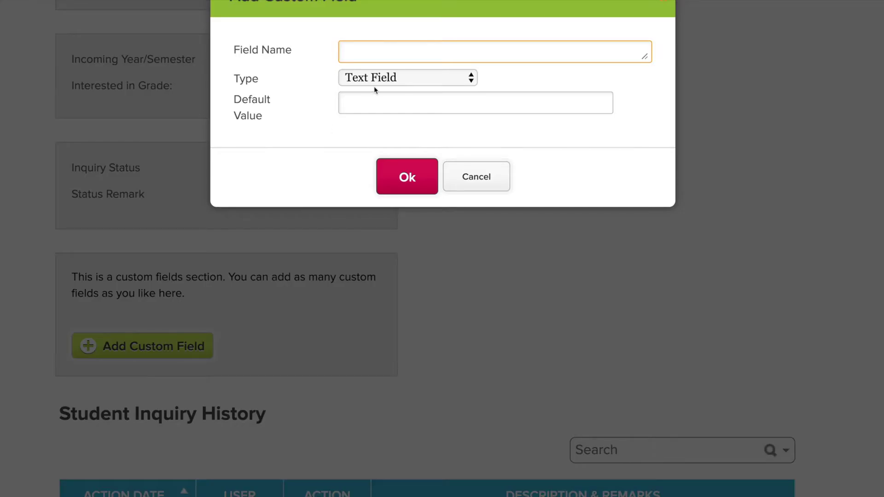
{"action": "left_click", "coordinate": [375, 79]}
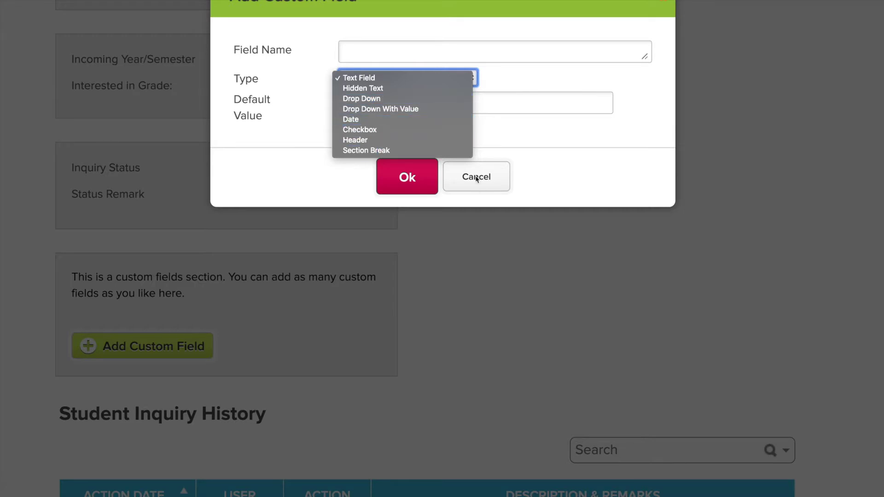
{"action": "left_click", "coordinate": [483, 188]}
{"action": "left_click", "coordinate": [483, 187]}
{"action": "scroll", "coordinate": [483, 187], "scroll_direction": "down", "scroll_amount": 3}
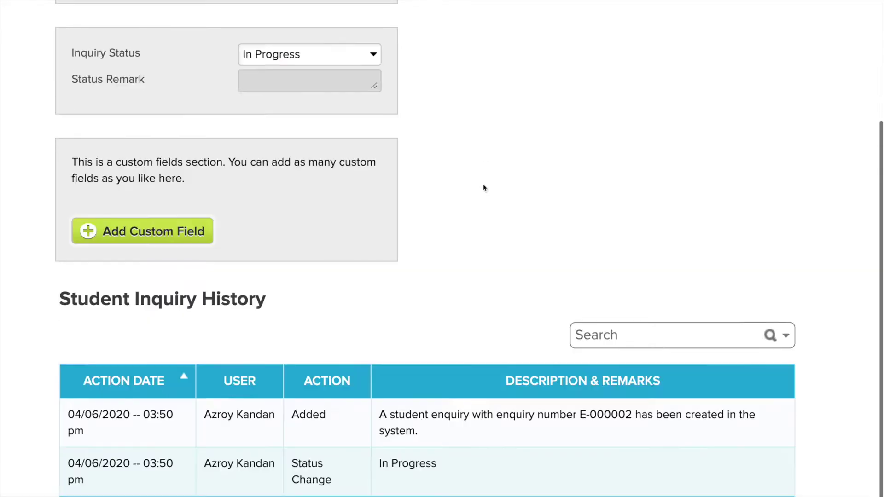
{"action": "scroll", "coordinate": [483, 187], "scroll_direction": "up", "scroll_amount": 10}
{"action": "scroll", "coordinate": [482, 183], "scroll_direction": "down", "scroll_amount": 1}
{"action": "left_click", "coordinate": [616, 140]}
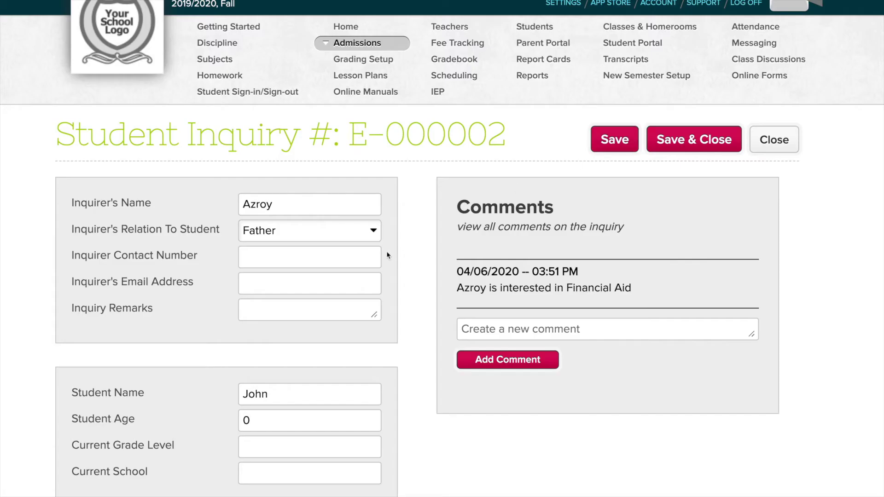
- Save and close E-000002, reopen it, and save its status as Converted to Application
{"action": "left_click", "coordinate": [694, 140]}
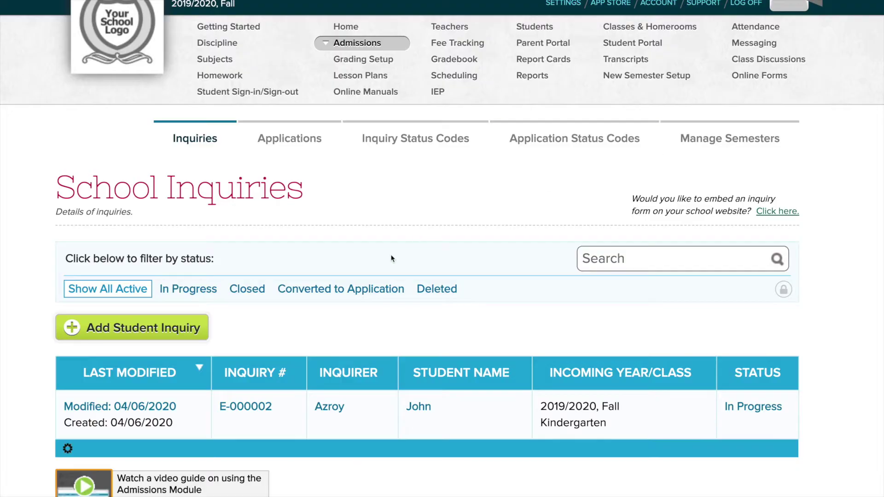
{"action": "scroll", "coordinate": [390, 257], "scroll_direction": "down", "scroll_amount": 3}
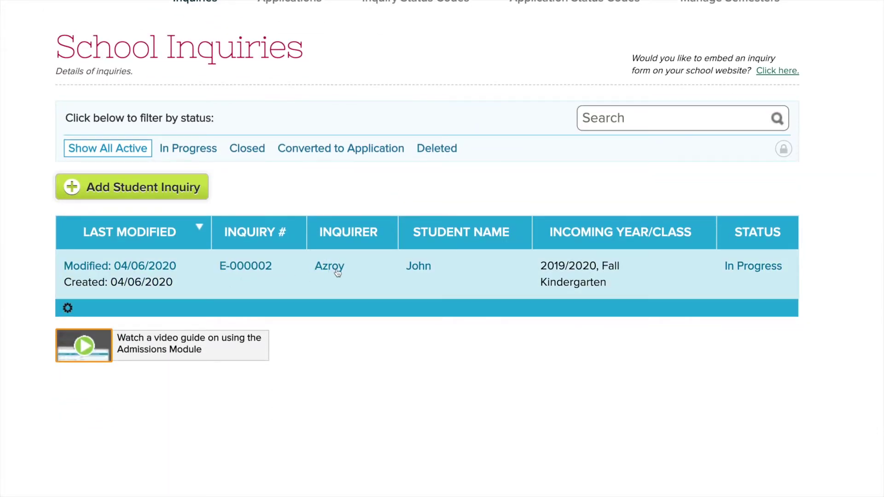
{"action": "left_click", "coordinate": [340, 277]}
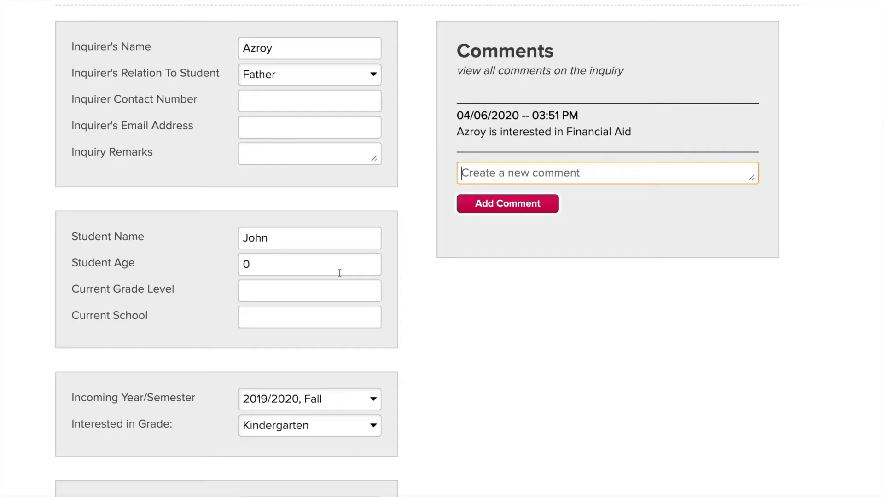
{"action": "scroll", "coordinate": [339, 273], "scroll_direction": "down", "scroll_amount": 4}
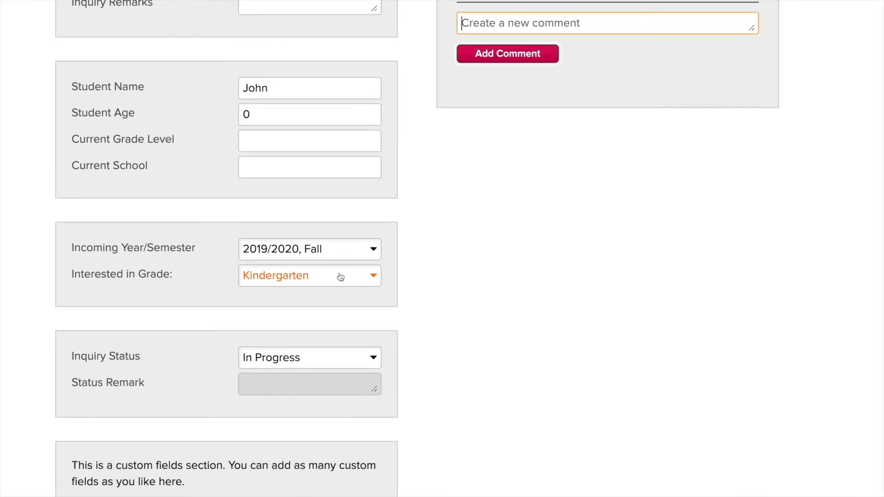
{"action": "left_click", "coordinate": [312, 359]}
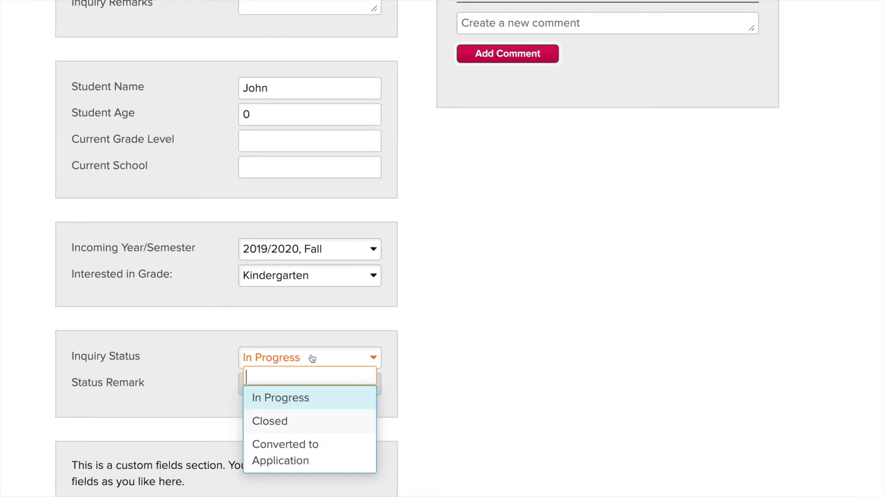
{"action": "left_click", "coordinate": [285, 453]}
{"action": "scroll", "coordinate": [434, 253], "scroll_direction": "up", "scroll_amount": 7}
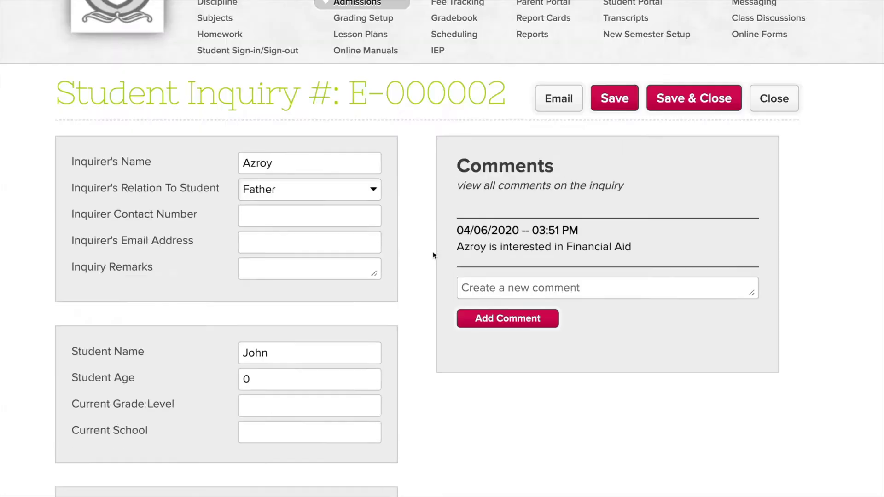
{"action": "left_click", "coordinate": [619, 144]}
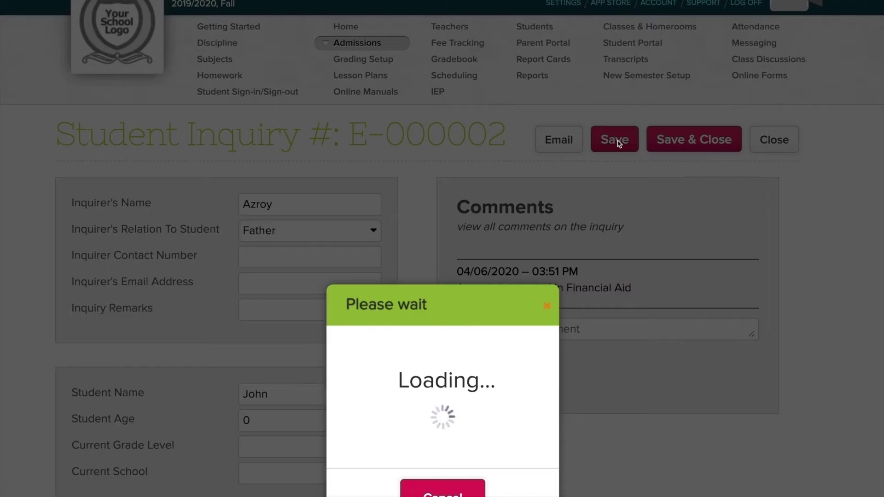
- Save the converted Kindergarten, 2019/2020 Fall application and go back to the Applications list
{"action": "scroll", "coordinate": [298, 240], "scroll_direction": "down", "scroll_amount": 2}
{"action": "scroll", "coordinate": [298, 240], "scroll_direction": "down", "scroll_amount": 3}
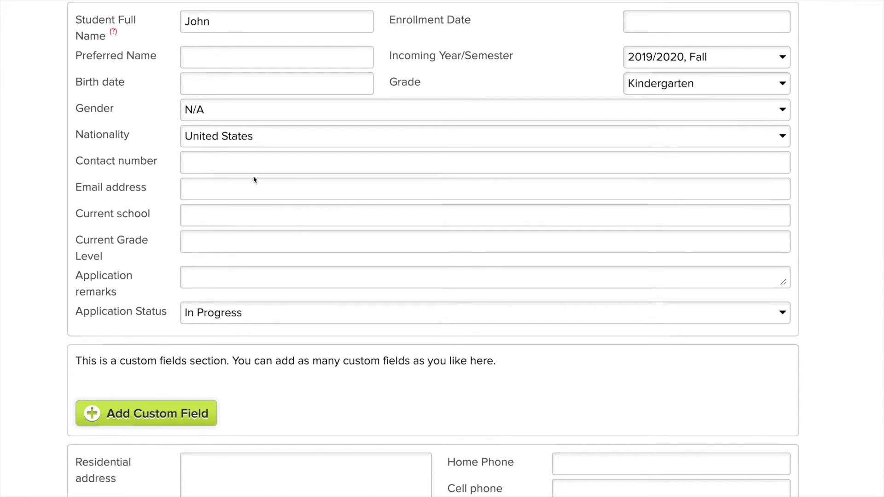
{"action": "scroll", "coordinate": [254, 180], "scroll_direction": "down", "scroll_amount": 2}
{"action": "scroll", "coordinate": [253, 180], "scroll_direction": "up", "scroll_amount": 2}
{"action": "scroll", "coordinate": [254, 180], "scroll_direction": "down", "scroll_amount": 1}
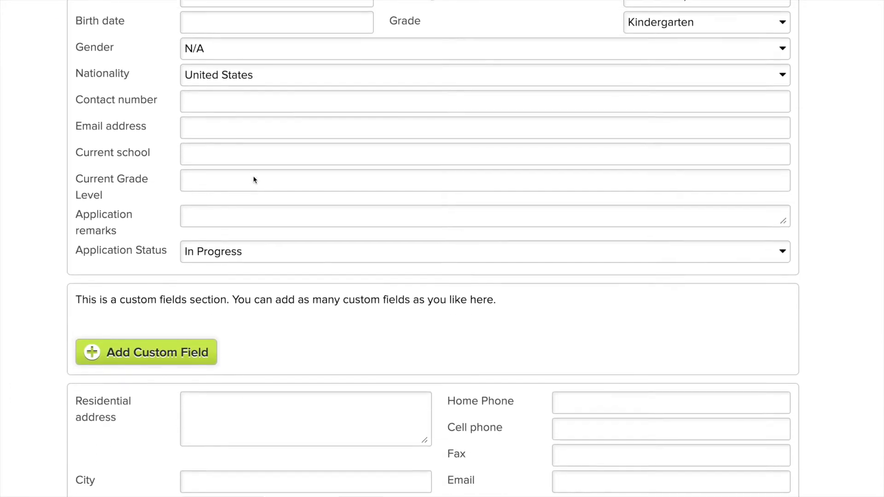
{"action": "scroll", "coordinate": [254, 180], "scroll_direction": "up", "scroll_amount": 5}
{"action": "left_click", "coordinate": [718, 150]}
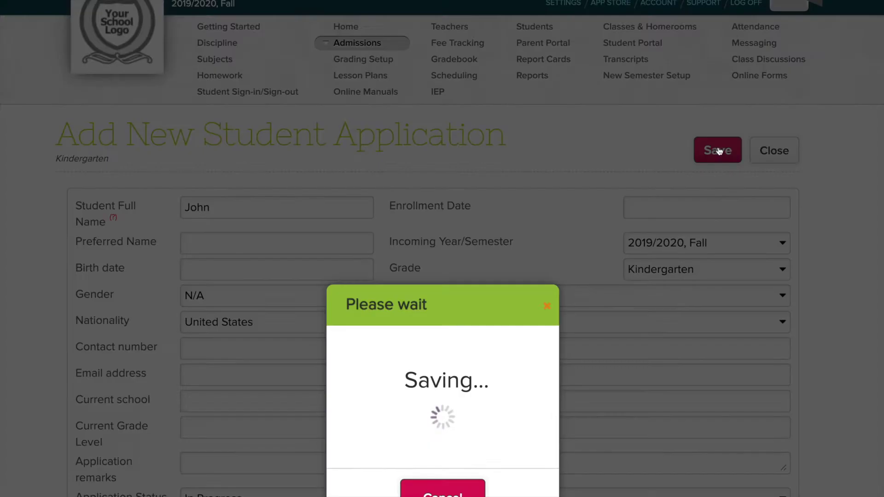
{"action": "left_click", "coordinate": [293, 141]}
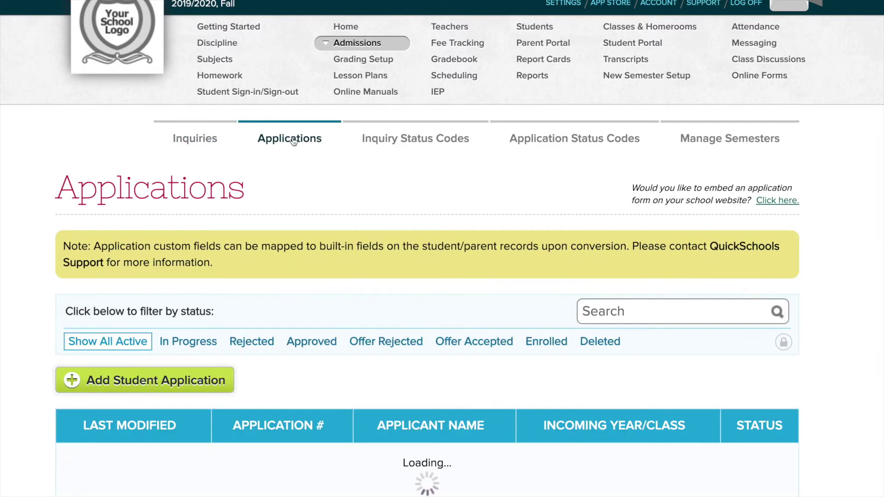
{"action": "scroll", "coordinate": [292, 266], "scroll_direction": "down", "scroll_amount": 4}
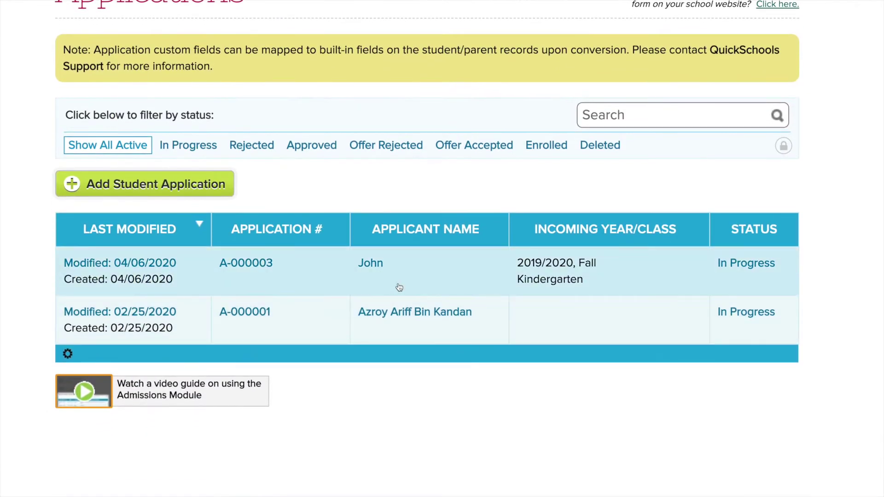
{"action": "scroll", "coordinate": [273, 244], "scroll_direction": "up", "scroll_amount": 1}
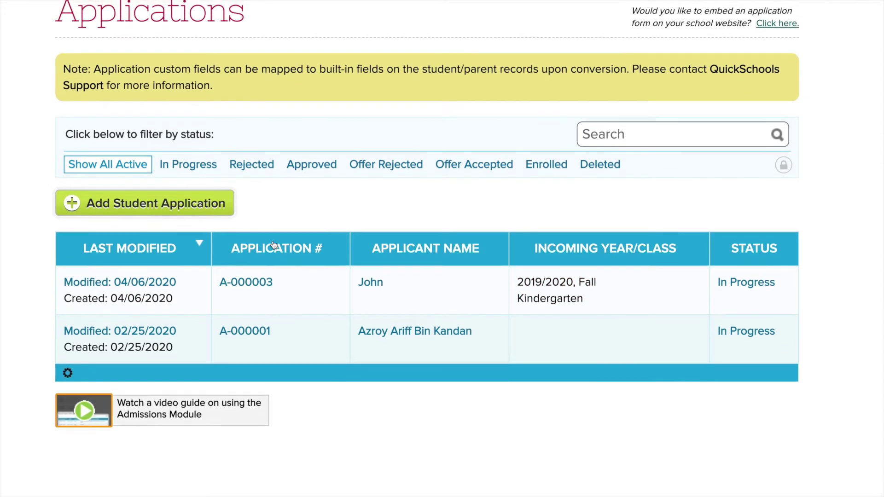
{"action": "scroll", "coordinate": [237, 249], "scroll_direction": "up", "scroll_amount": 1}
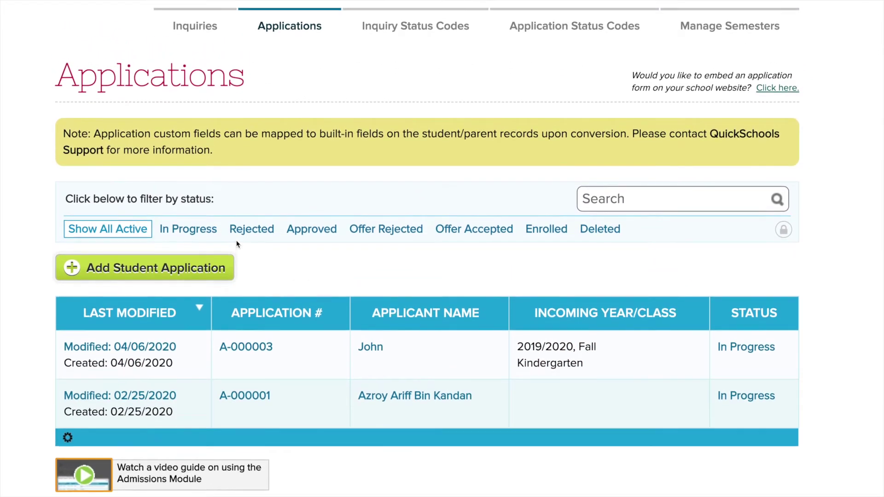
{"action": "left_click", "coordinate": [174, 270]}
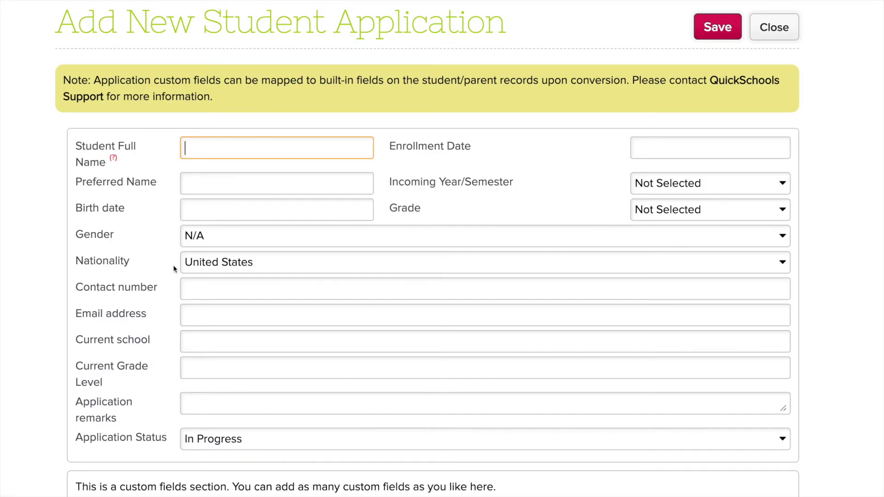
{"action": "left_click", "coordinate": [773, 27]}
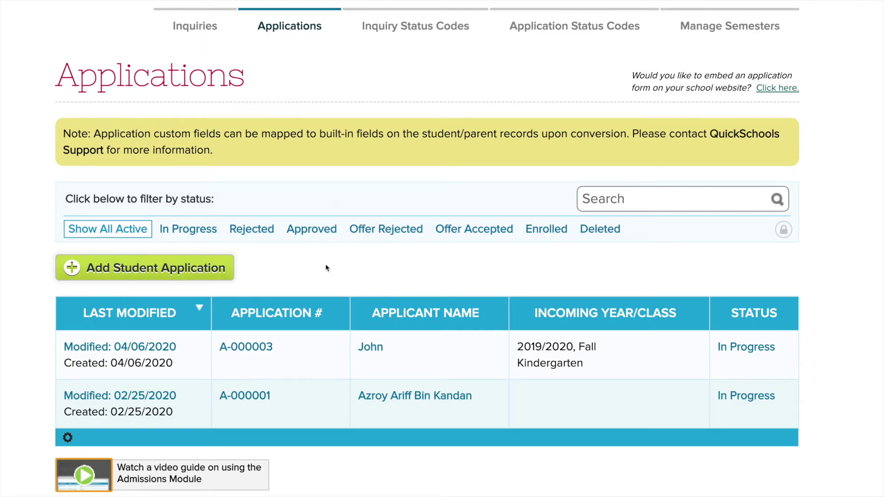
- Open application A-000003 and look at the Text Field custom field option without adding one
{"action": "left_click", "coordinate": [400, 346]}
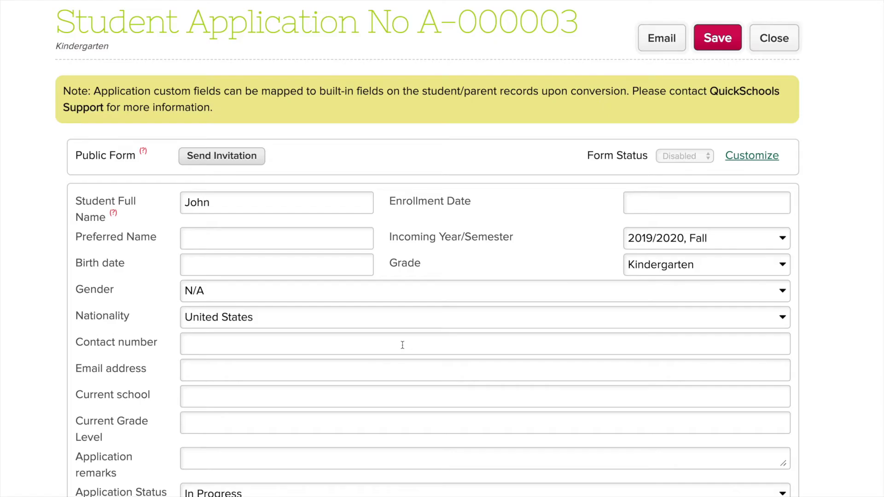
{"action": "scroll", "coordinate": [386, 305], "scroll_direction": "down", "scroll_amount": 5}
{"action": "scroll", "coordinate": [385, 305], "scroll_direction": "down", "scroll_amount": 3}
{"action": "left_click", "coordinate": [187, 198]}
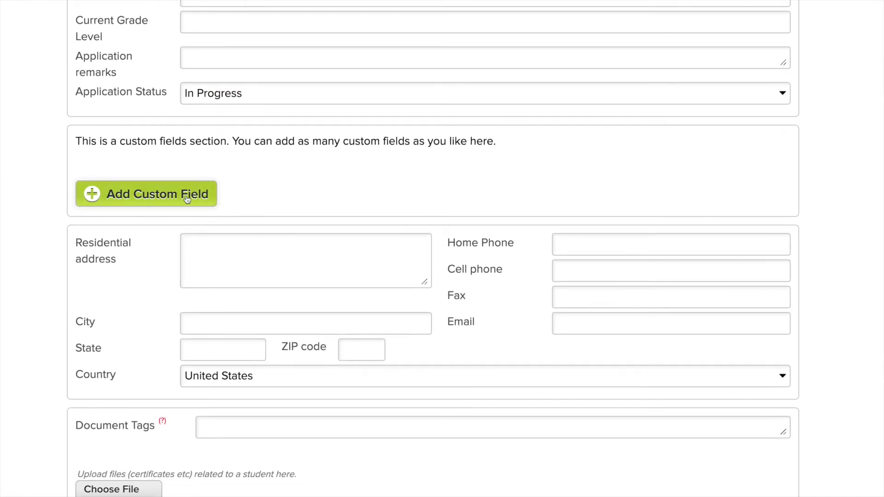
{"action": "left_click", "coordinate": [425, 79]}
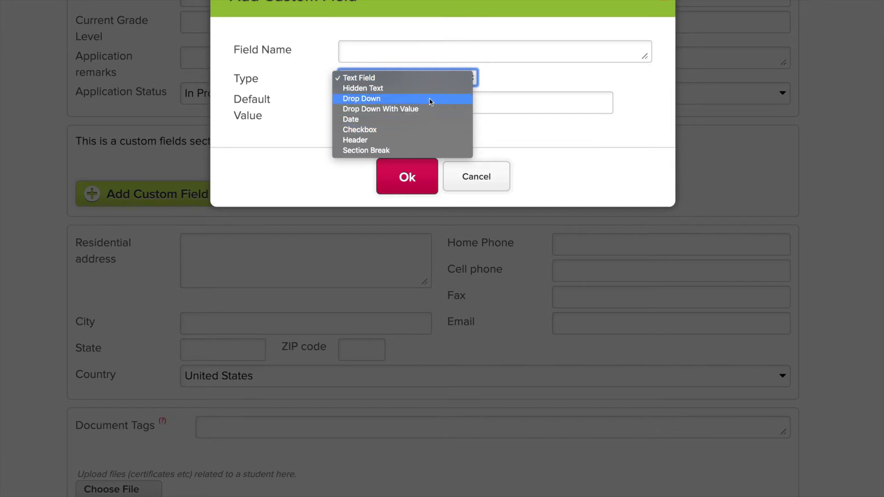
{"action": "left_click", "coordinate": [526, 75]}
{"action": "left_click", "coordinate": [657, 2]}
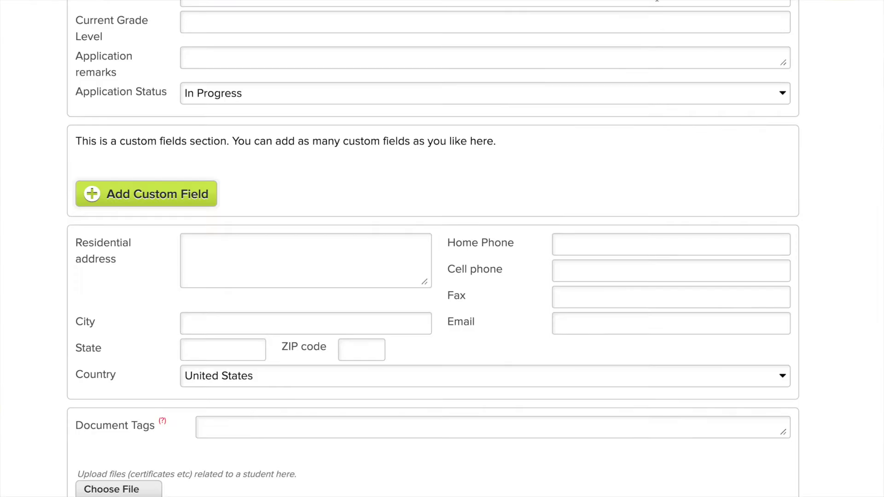
- Change A-000003's Application Status from In Progress to Enrolled
{"action": "left_click", "coordinate": [339, 92]}
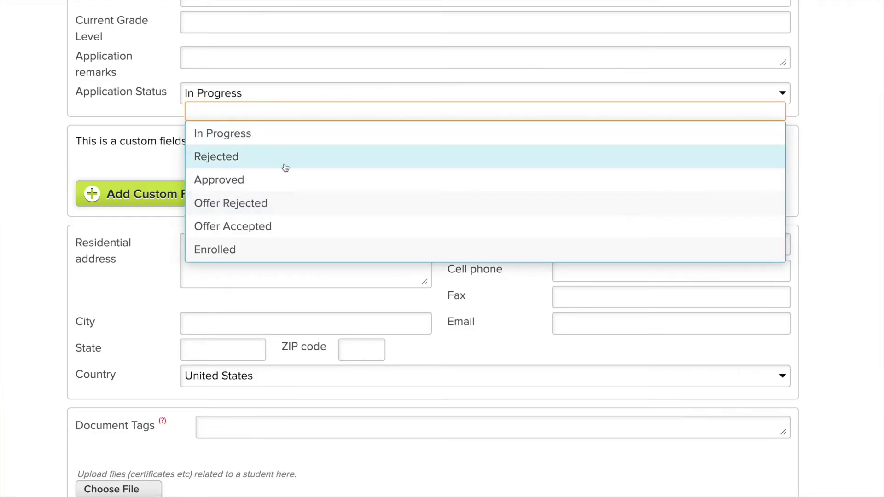
{"action": "scroll", "coordinate": [279, 196], "scroll_direction": "up", "scroll_amount": 1}
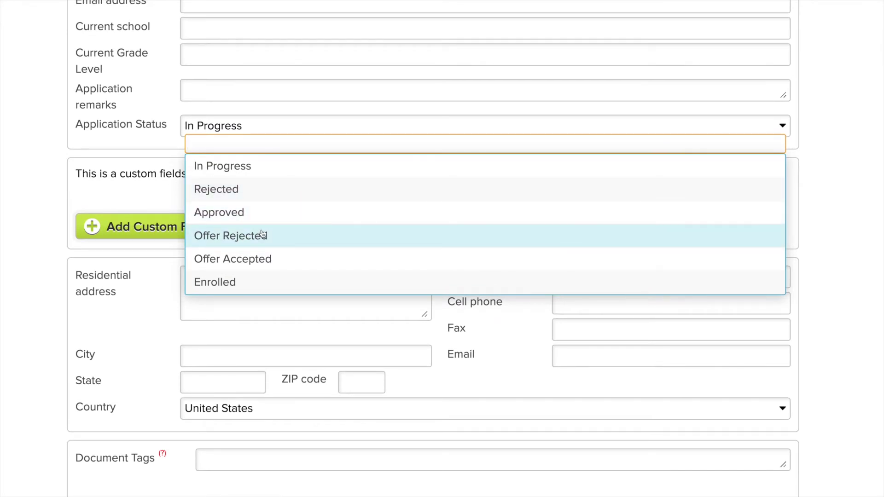
{"action": "left_click", "coordinate": [249, 286]}
{"action": "scroll", "coordinate": [281, 194], "scroll_direction": "up", "scroll_amount": 5}
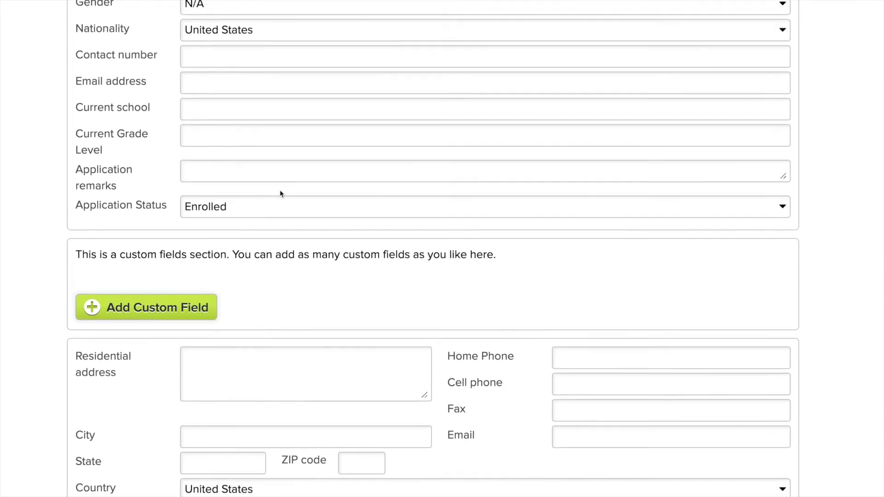
{"action": "scroll", "coordinate": [280, 190], "scroll_direction": "up", "scroll_amount": 9}
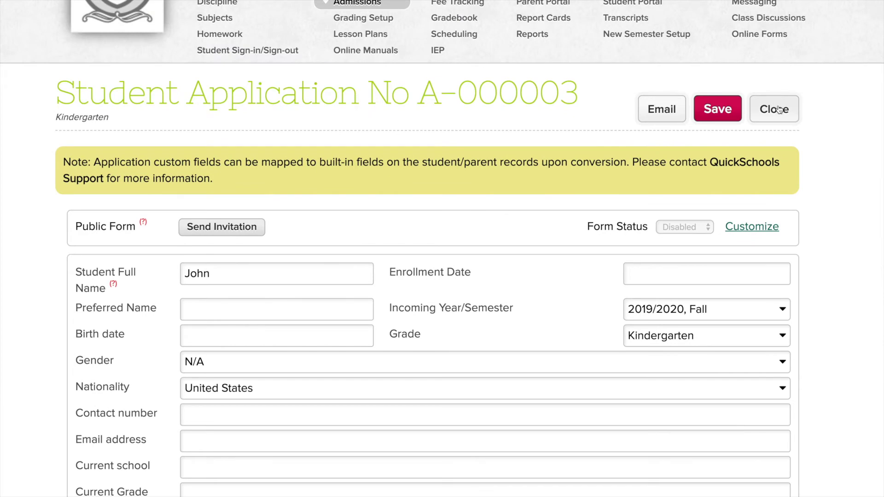
- Close A-000003 and bring up the inquiry-form embed instructions from School Inquiries
{"action": "left_click", "coordinate": [778, 107]}
{"action": "scroll", "coordinate": [444, 203], "scroll_direction": "down", "scroll_amount": 4}
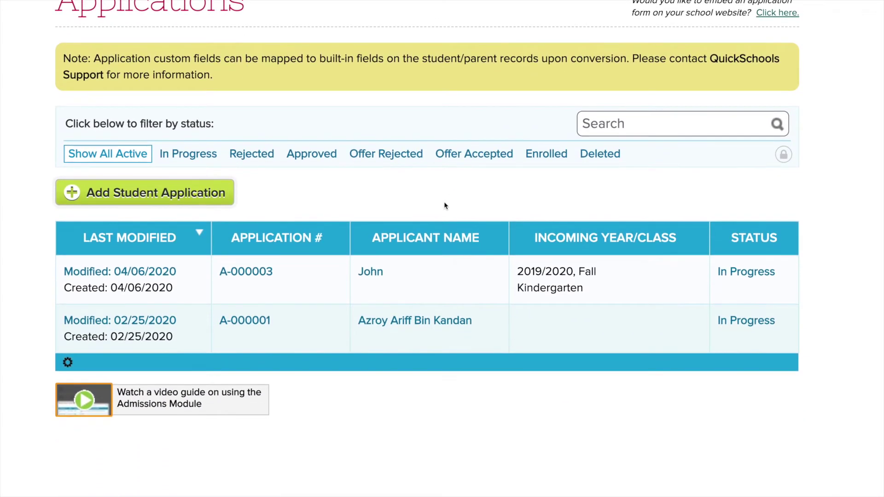
{"action": "scroll", "coordinate": [444, 203], "scroll_direction": "up", "scroll_amount": 3}
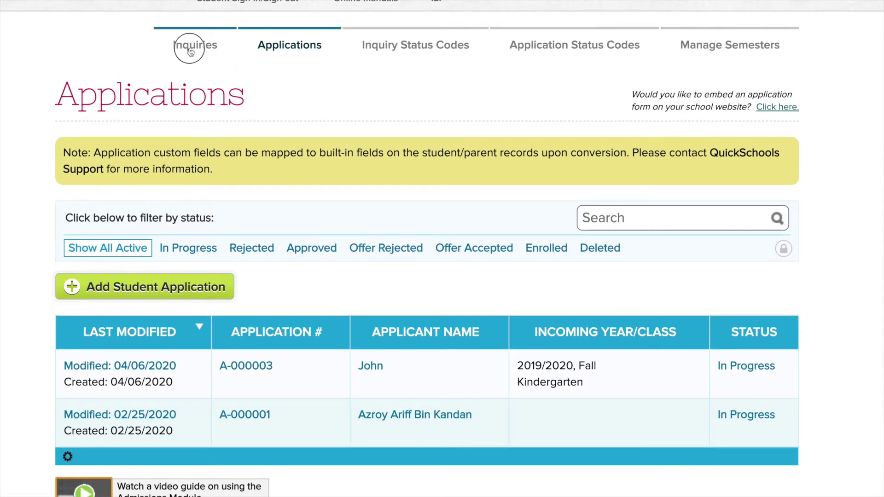
{"action": "left_click", "coordinate": [191, 52]}
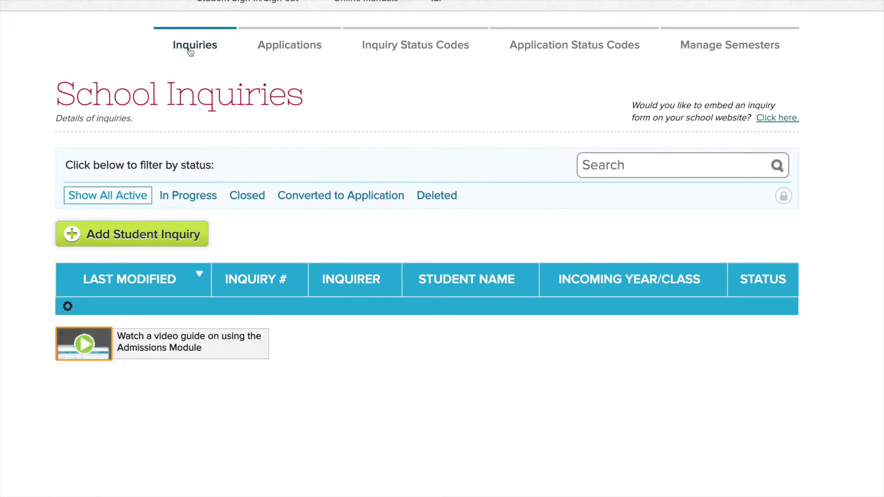
{"action": "left_click", "coordinate": [776, 120]}
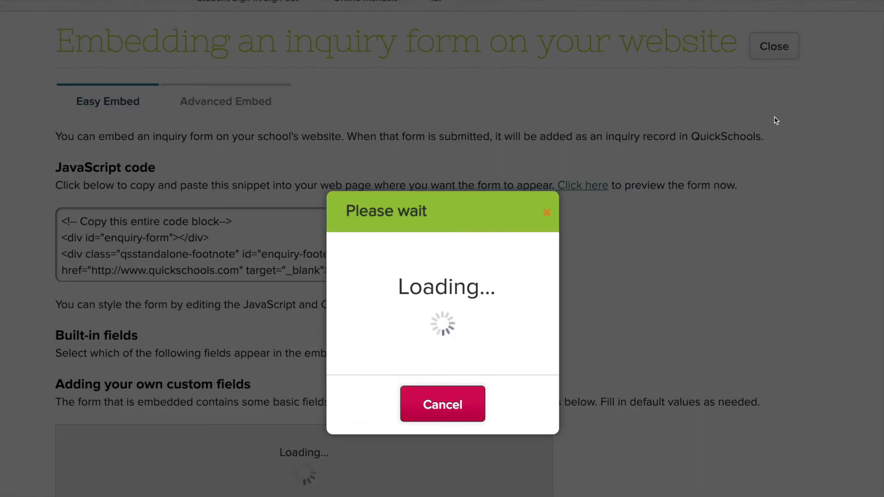
{"action": "scroll", "coordinate": [380, 291], "scroll_direction": "down", "scroll_amount": 1}
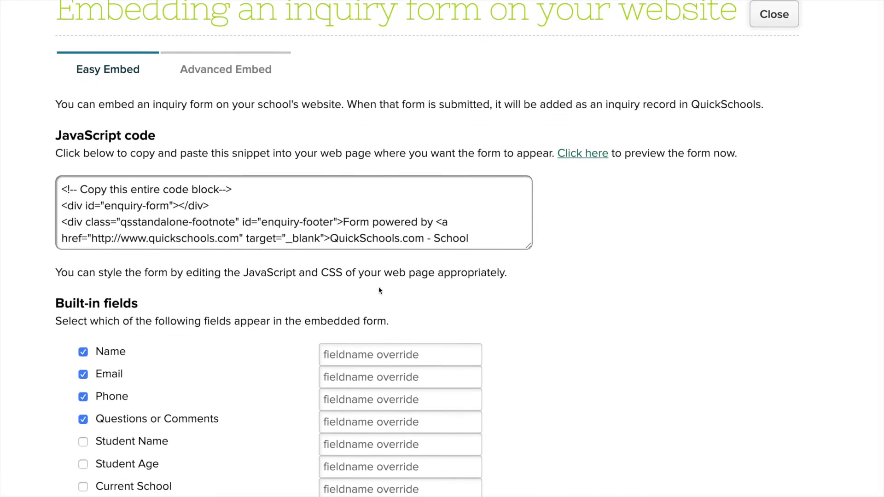
{"action": "left_click", "coordinate": [227, 231]}
{"action": "scroll", "coordinate": [227, 231], "scroll_direction": "down", "scroll_amount": 5}
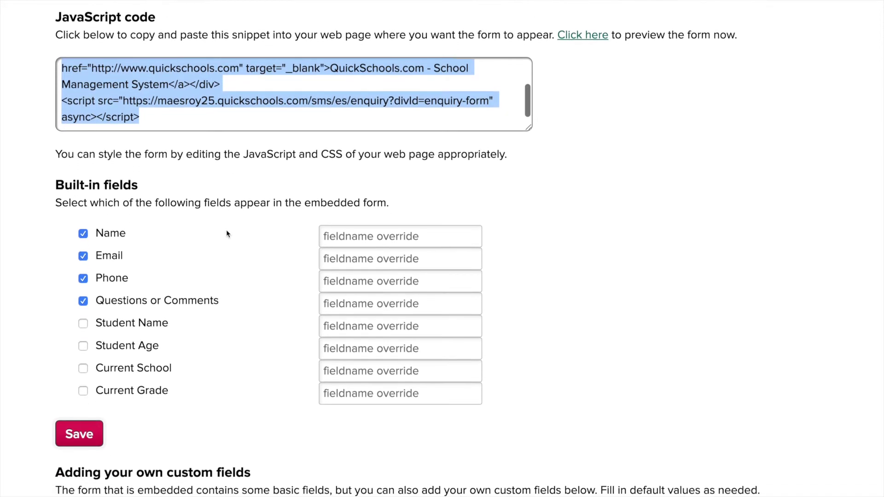
{"action": "scroll", "coordinate": [227, 233], "scroll_direction": "down", "scroll_amount": 2}
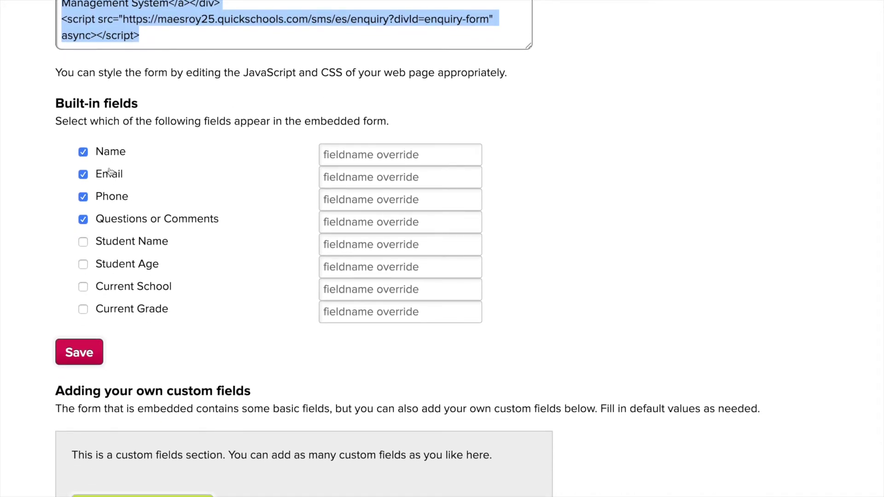
{"action": "scroll", "coordinate": [110, 172], "scroll_direction": "down", "scroll_amount": 2}
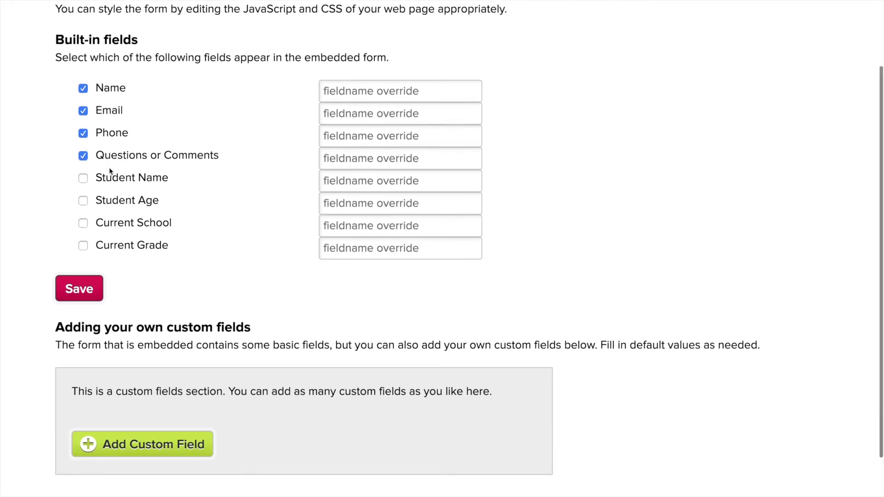
{"action": "scroll", "coordinate": [110, 172], "scroll_direction": "down", "scroll_amount": 4}
{"action": "scroll", "coordinate": [138, 221], "scroll_direction": "down", "scroll_amount": 1}
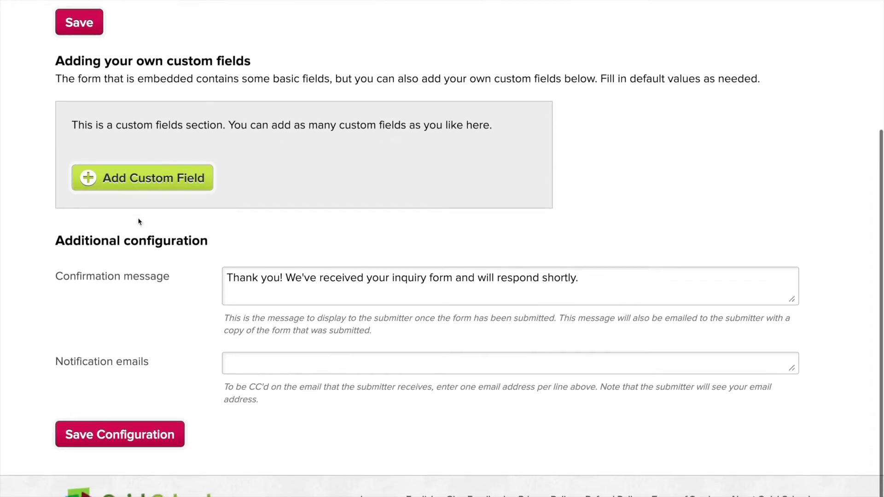
{"action": "left_click", "coordinate": [255, 352]}
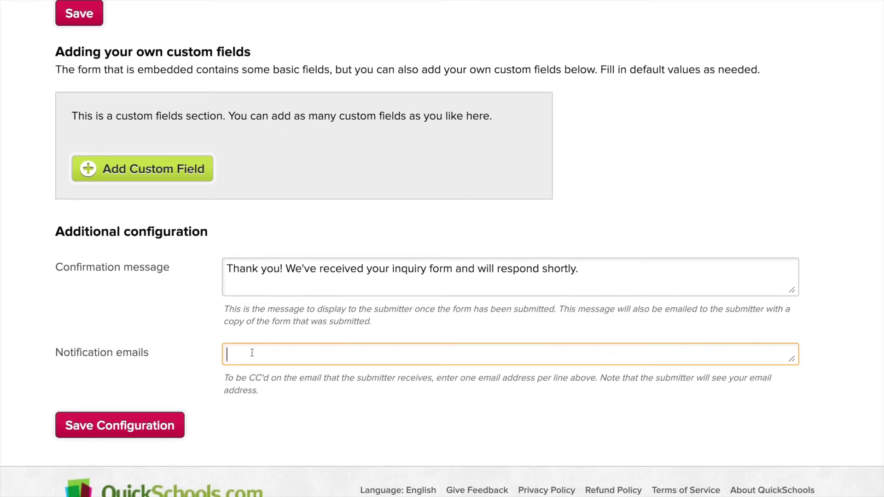
{"action": "scroll", "coordinate": [252, 353], "scroll_direction": "up", "scroll_amount": 10}
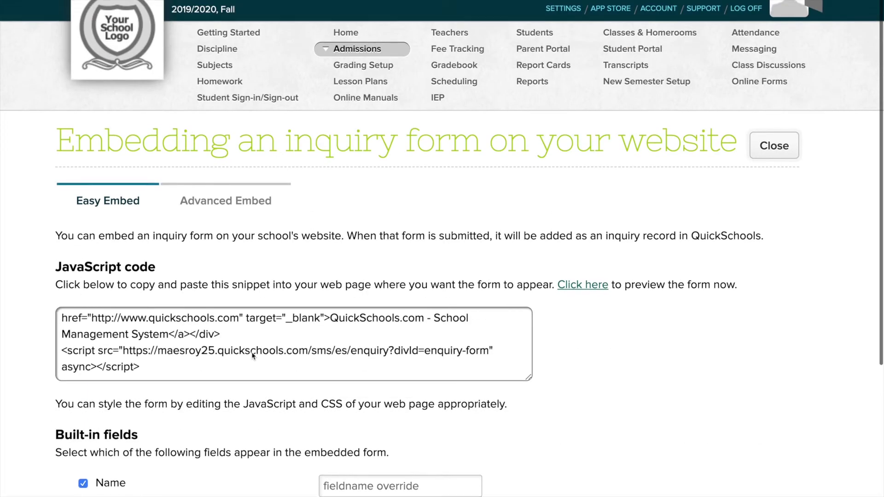
- Close the inquiry embed page and open the application form's embed settings
{"action": "left_click", "coordinate": [770, 141]}
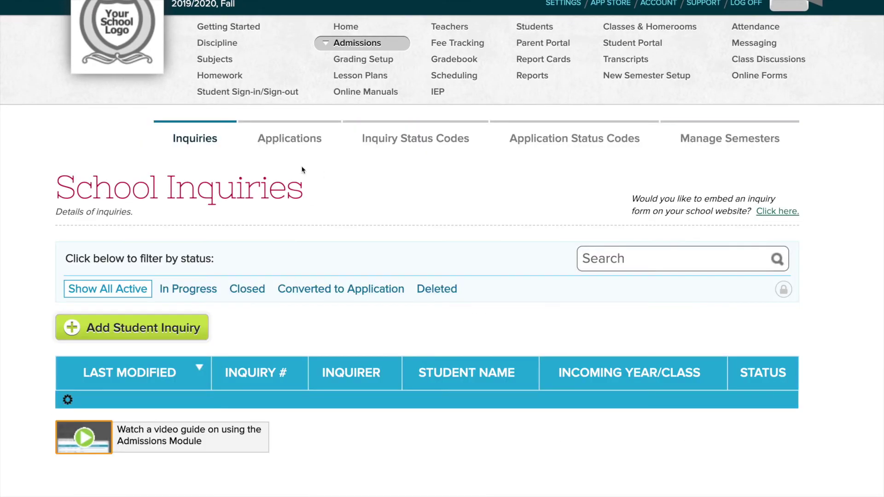
{"action": "left_click", "coordinate": [298, 145]}
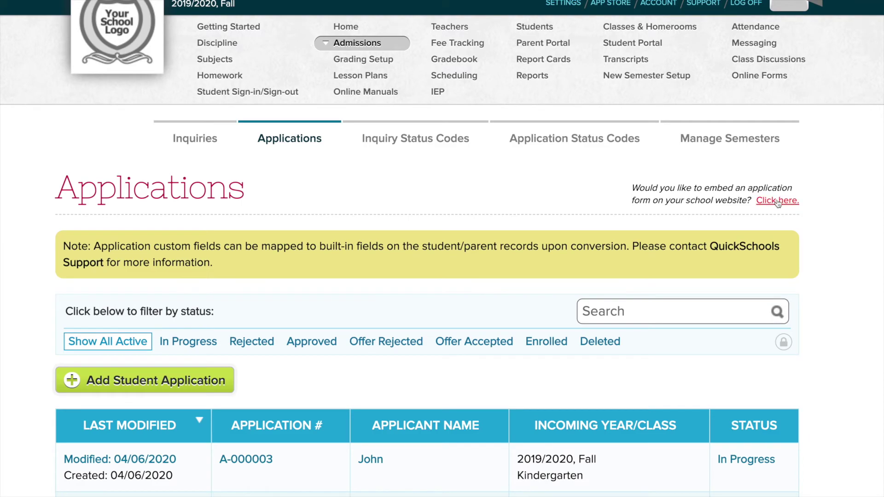
{"action": "left_click", "coordinate": [777, 202]}
- Review the application embed settings, including submission notification emails, then close the page
{"action": "scroll", "coordinate": [320, 269], "scroll_direction": "down", "scroll_amount": 4}
{"action": "scroll", "coordinate": [320, 269], "scroll_direction": "down", "scroll_amount": 2}
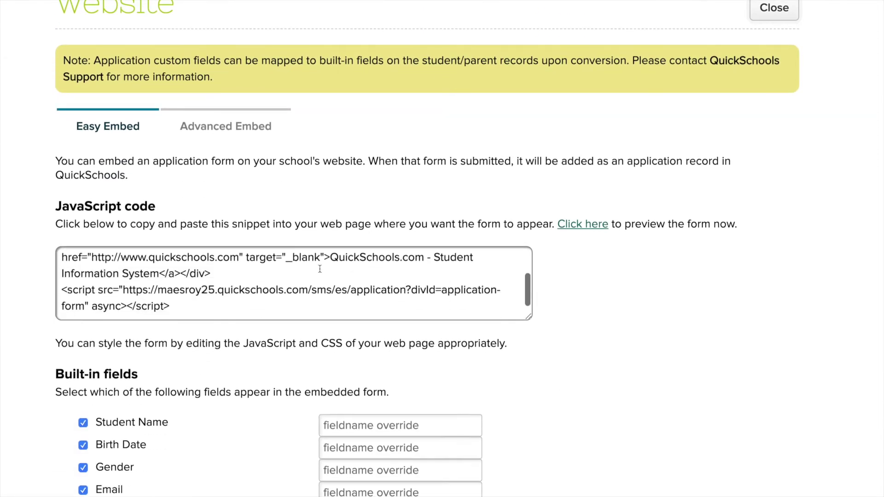
{"action": "scroll", "coordinate": [312, 282], "scroll_direction": "down", "scroll_amount": 8}
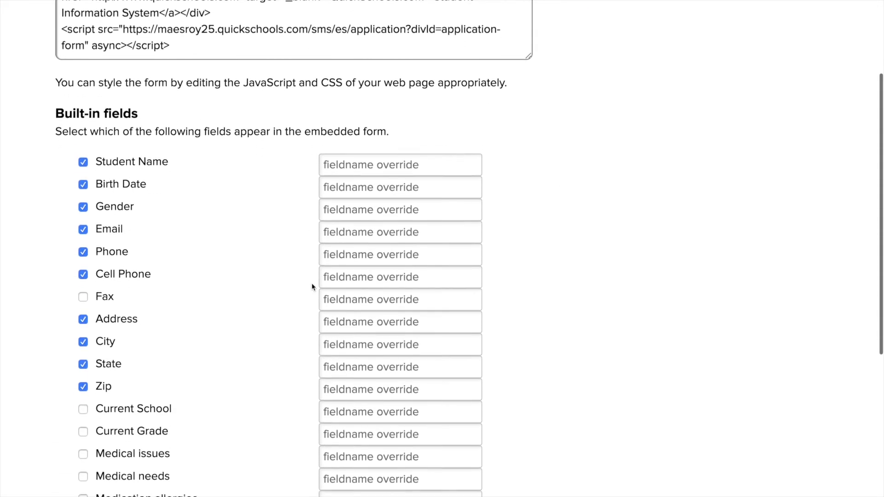
{"action": "scroll", "coordinate": [312, 287], "scroll_direction": "down", "scroll_amount": 8}
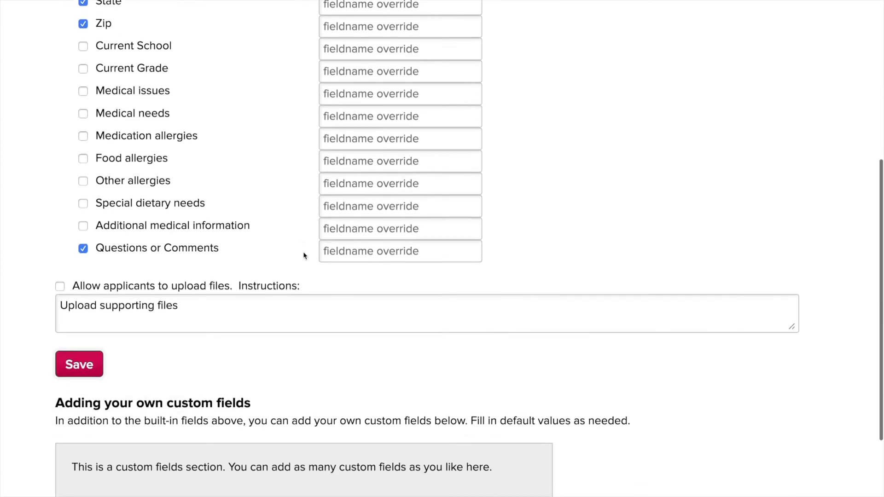
{"action": "scroll", "coordinate": [304, 252], "scroll_direction": "down", "scroll_amount": 5}
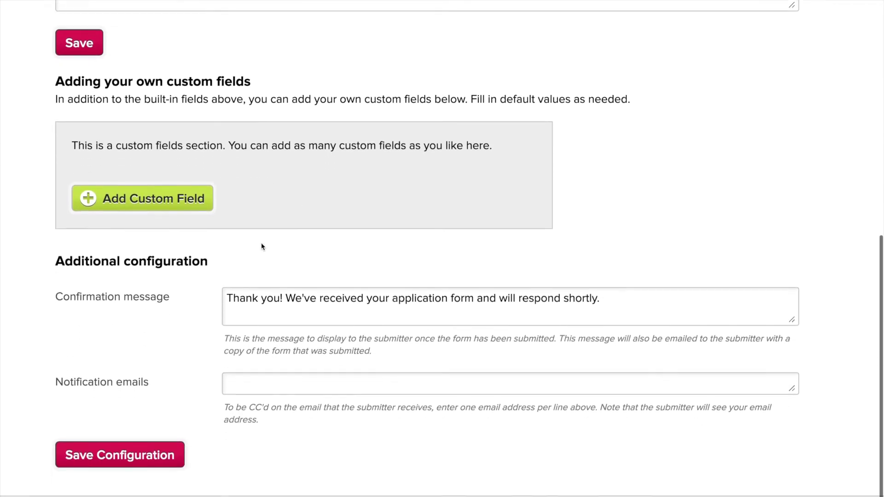
{"action": "left_click", "coordinate": [252, 350]}
{"action": "scroll", "coordinate": [289, 244], "scroll_direction": "up", "scroll_amount": 15}
{"action": "left_click", "coordinate": [786, 174]}
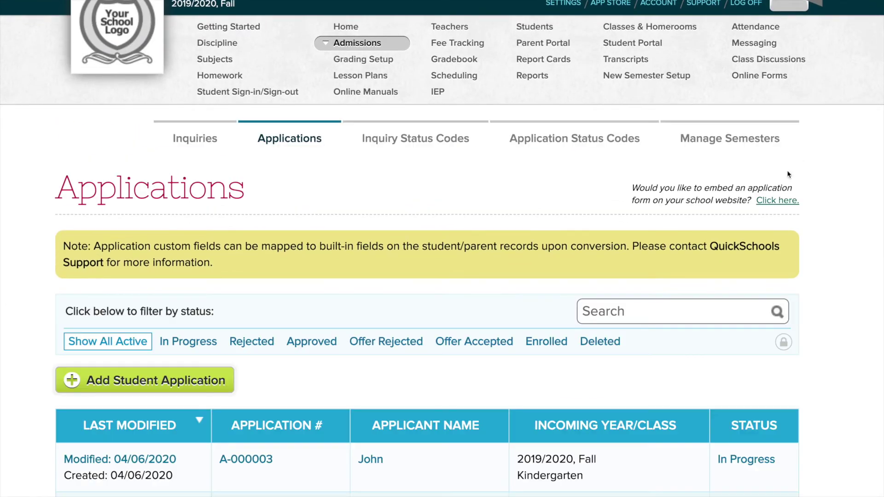
- Open A-000003, cancel the Public Form Invitation dialog without inviting anyone, and close the application
{"action": "scroll", "coordinate": [382, 224], "scroll_direction": "down", "scroll_amount": 4}
{"action": "left_click", "coordinate": [302, 302]}
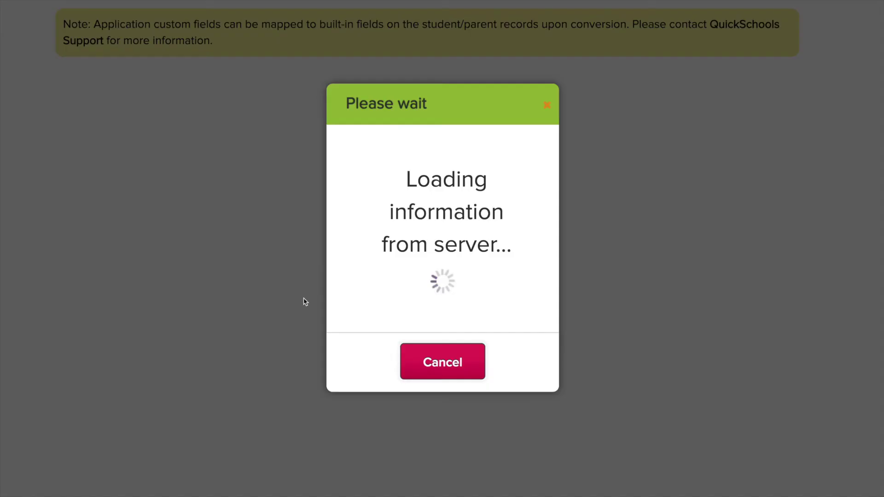
{"action": "scroll", "coordinate": [303, 298], "scroll_direction": "up", "scroll_amount": 4}
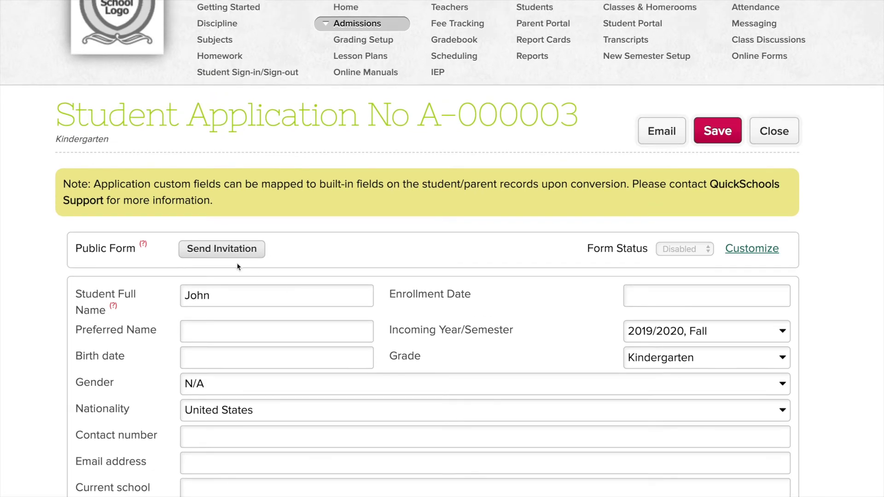
{"action": "left_click", "coordinate": [231, 251]}
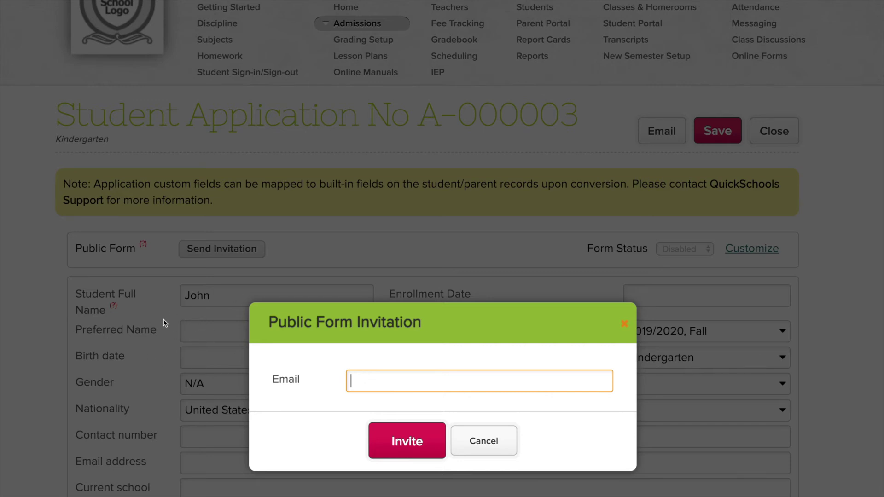
{"action": "left_click", "coordinate": [483, 438]}
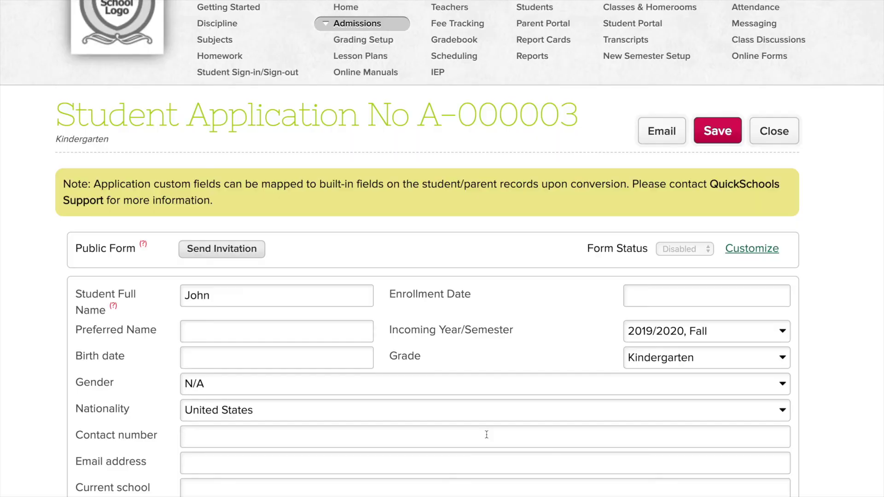
{"action": "left_click", "coordinate": [774, 139]}
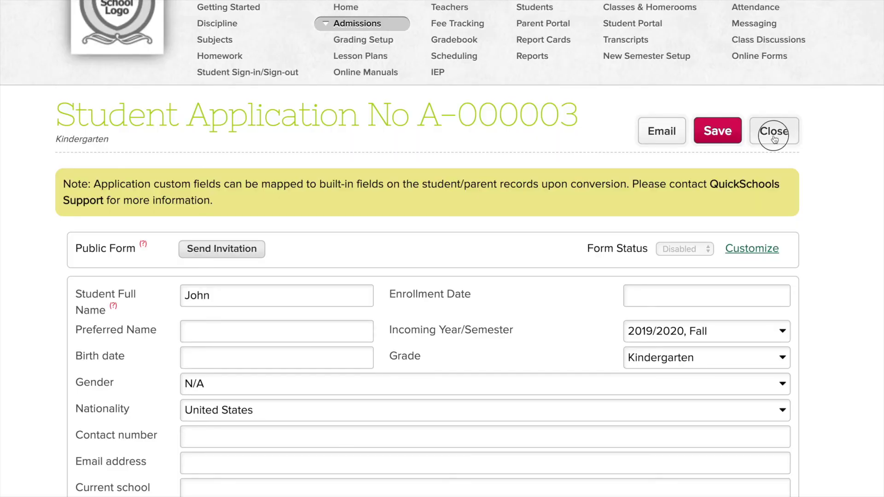
- Open application A-000001, review its Application Status choices, and close it
{"action": "scroll", "coordinate": [533, 234], "scroll_direction": "down", "scroll_amount": 5}
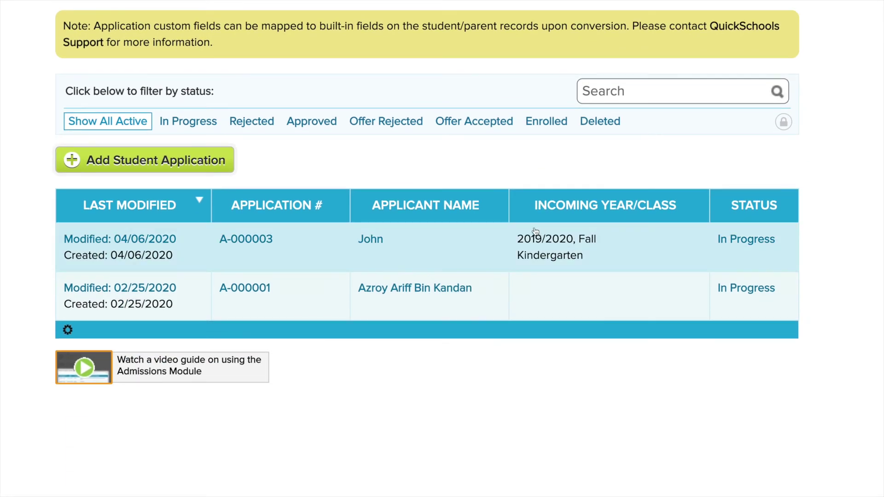
{"action": "left_click", "coordinate": [298, 308]}
{"action": "scroll", "coordinate": [298, 306], "scroll_direction": "down", "scroll_amount": 2}
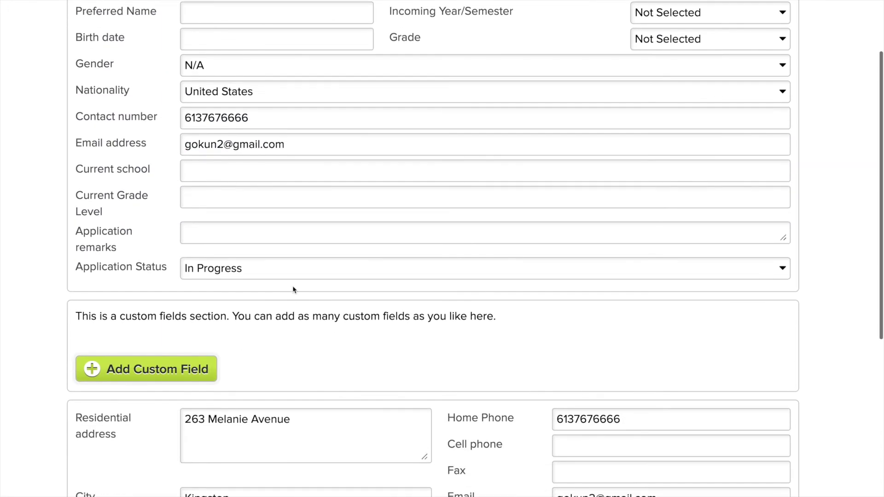
{"action": "left_click", "coordinate": [291, 272]}
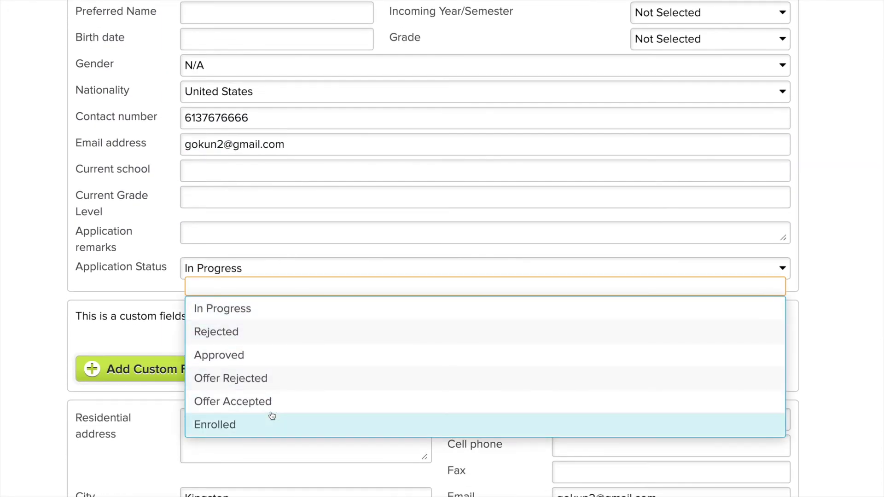
{"action": "scroll", "coordinate": [534, 277], "scroll_direction": "up", "scroll_amount": 7}
{"action": "left_click", "coordinate": [783, 143]}
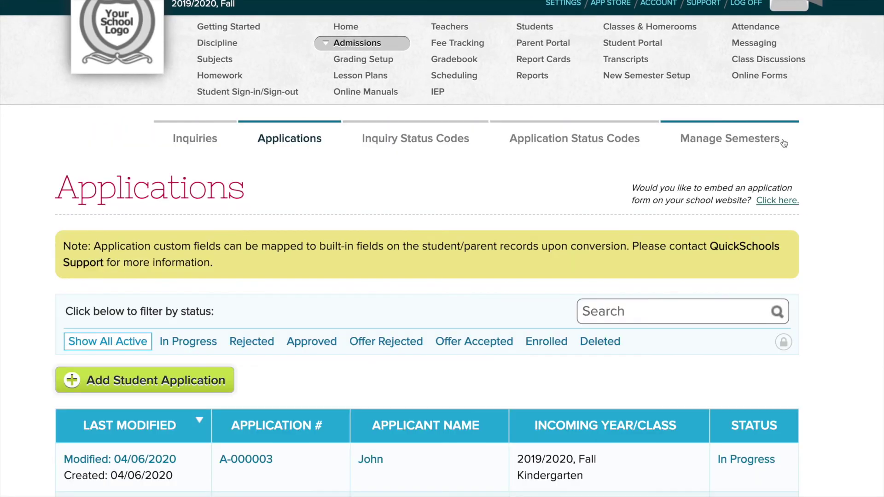